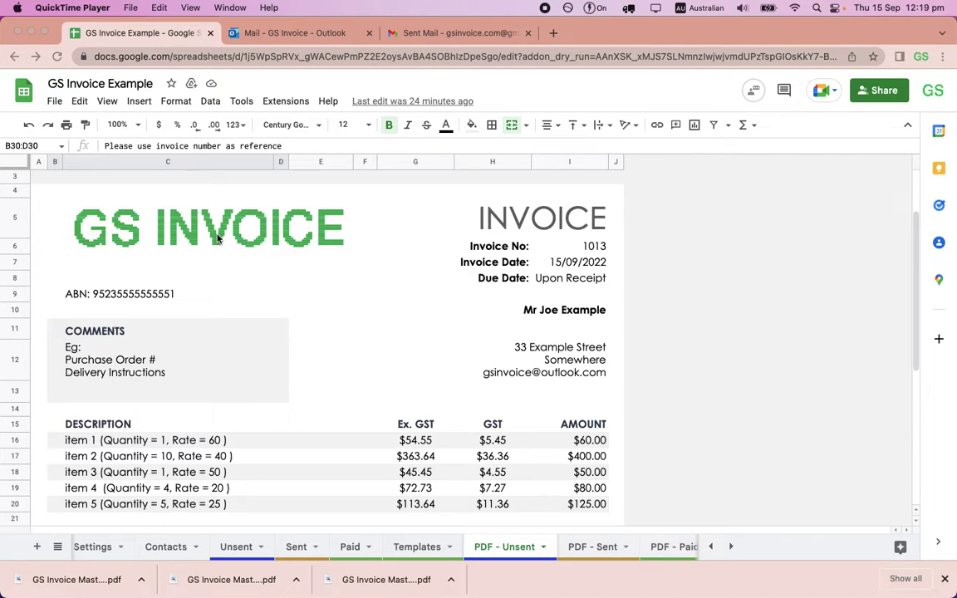
Check the Unsent invoices sheet, then return to the PDF - Unsent preview of invoice 1013
scroll(196, 309, "down", 6)
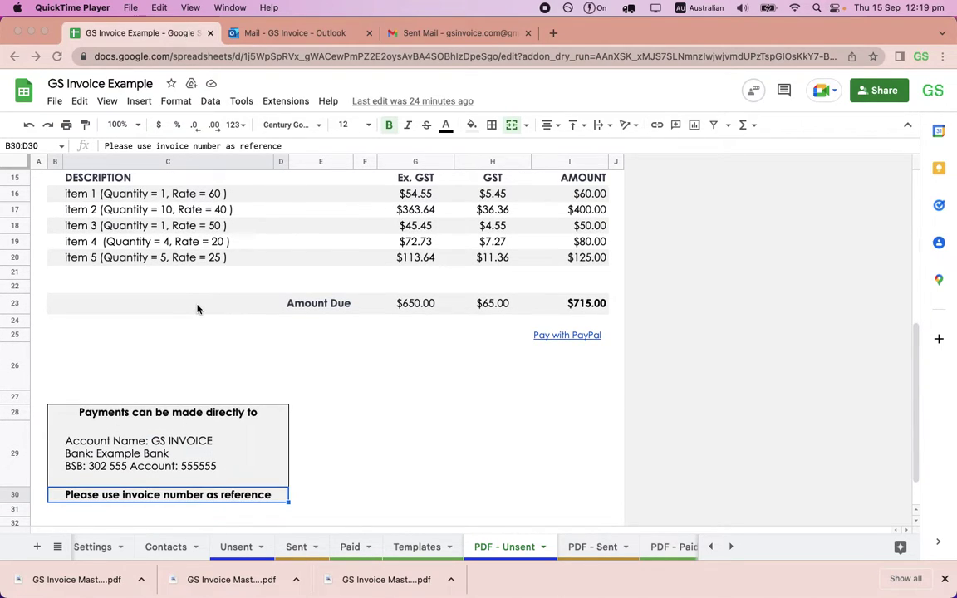
left_click(226, 548)
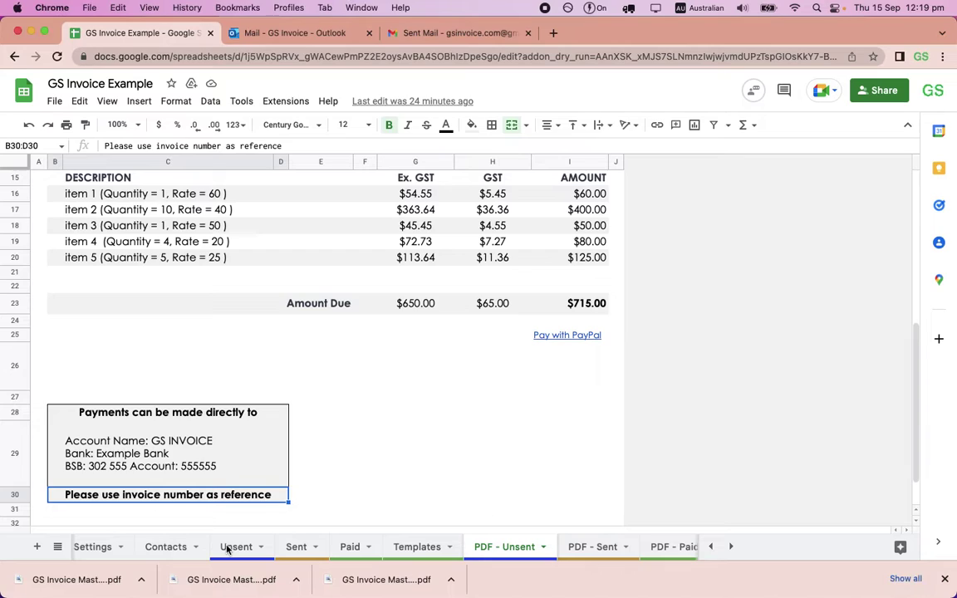
left_click(235, 546)
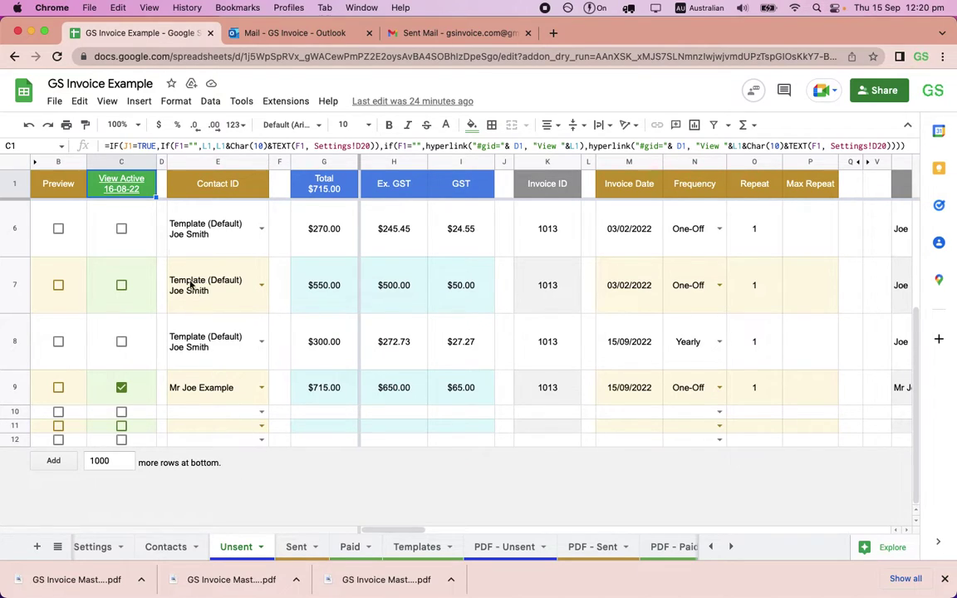
mouse_move(129, 189)
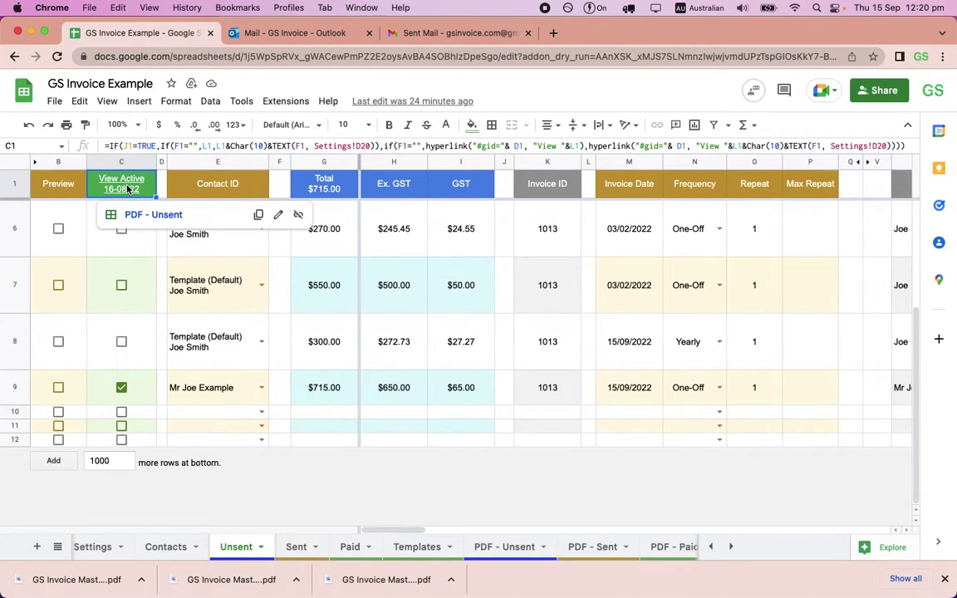
left_click(133, 213)
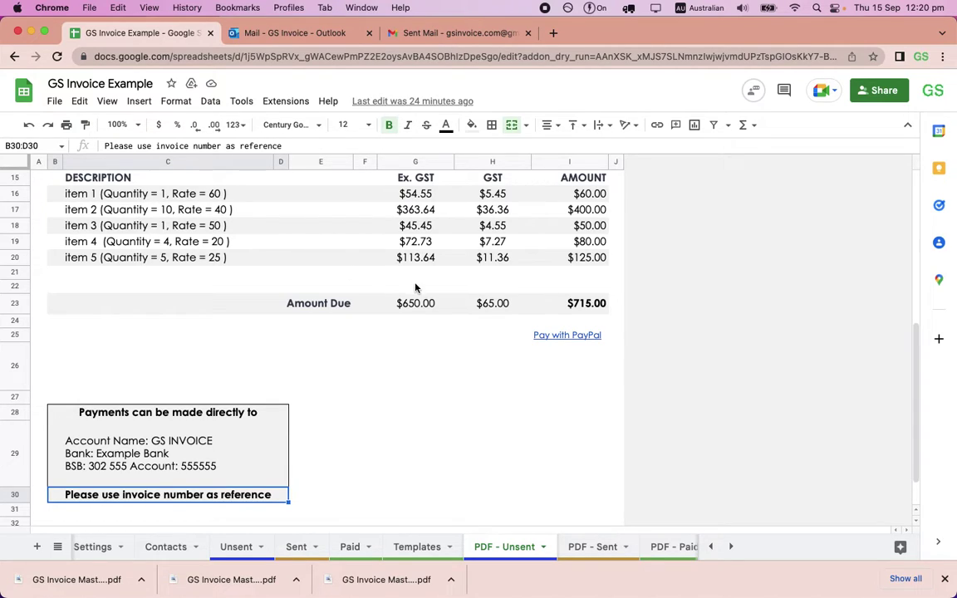
scroll(415, 287, "up", 3)
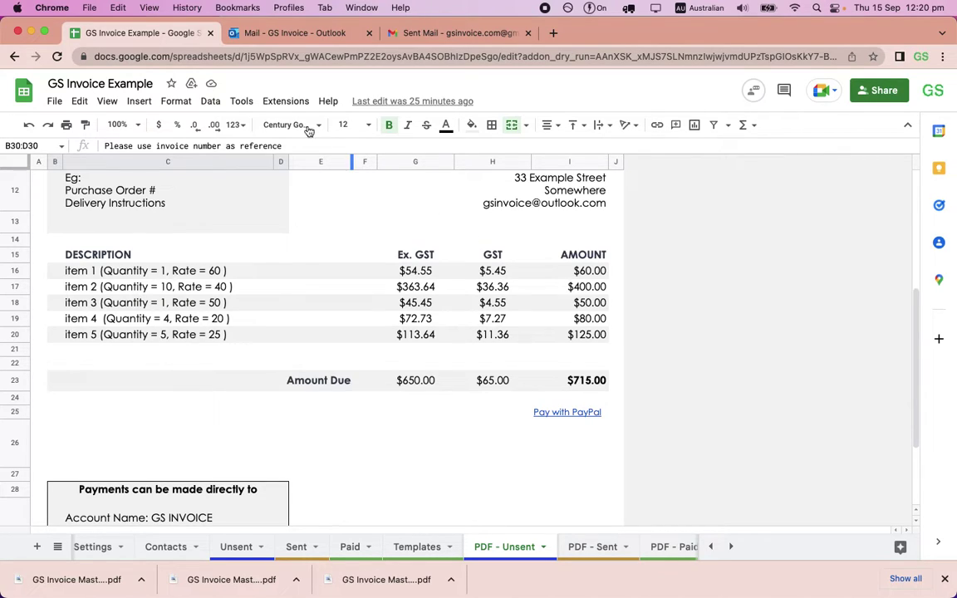
Open the GS Invoice Unsent Invoices panel and email invoice 1013 to the customer
left_click(287, 102)
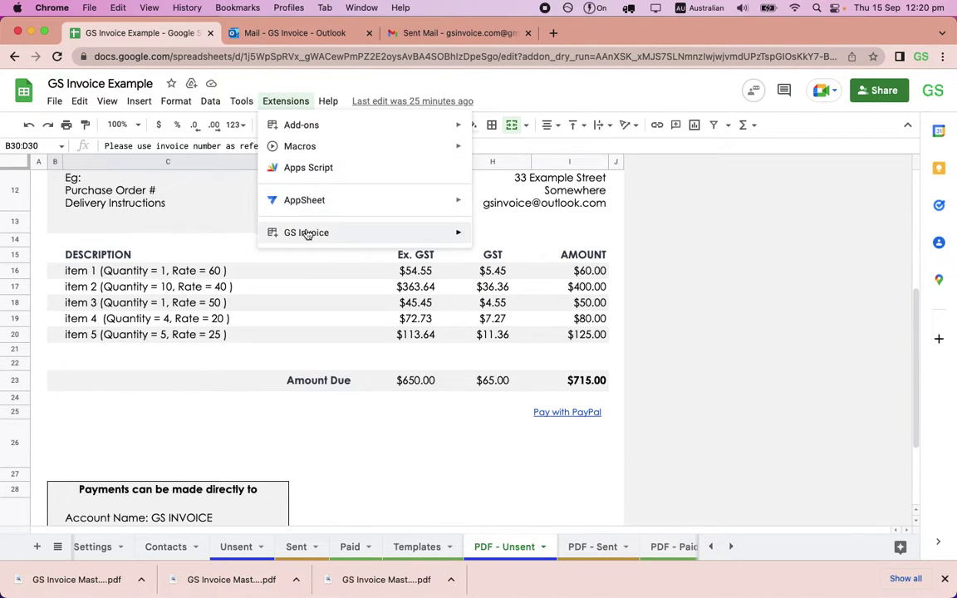
mouse_move(306, 232)
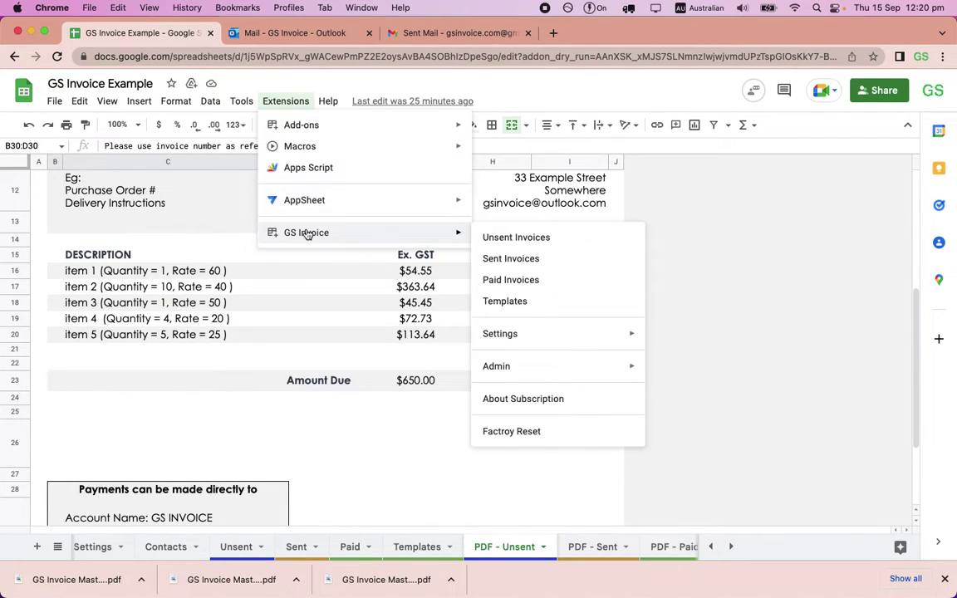
left_click(517, 244)
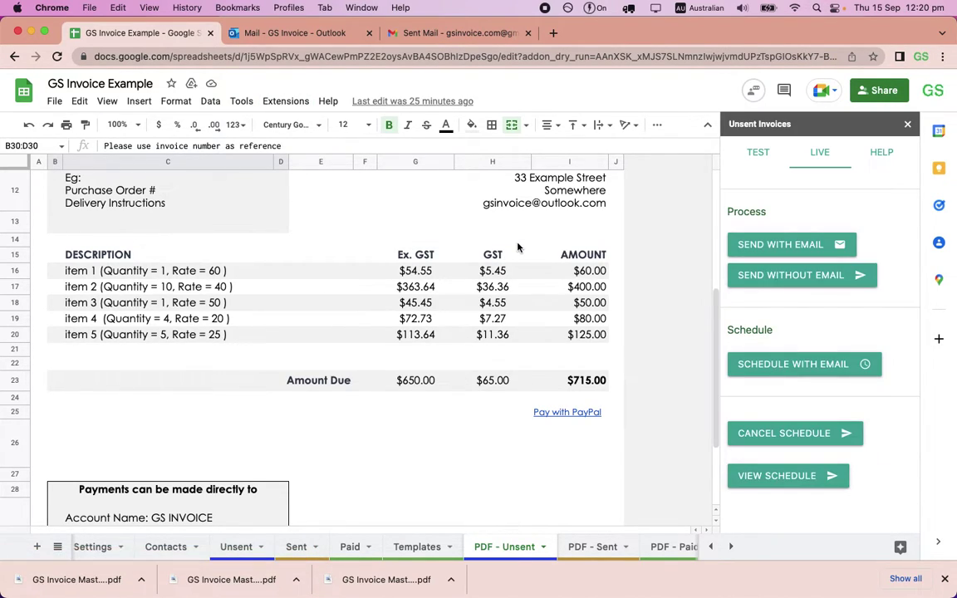
scroll(517, 247, "up", 5)
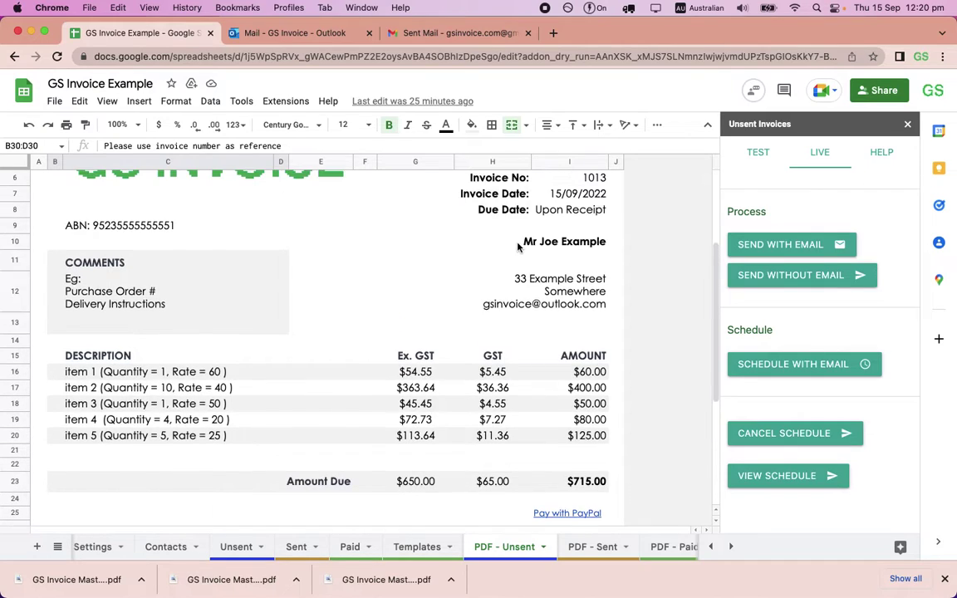
scroll(518, 246, "up", 3)
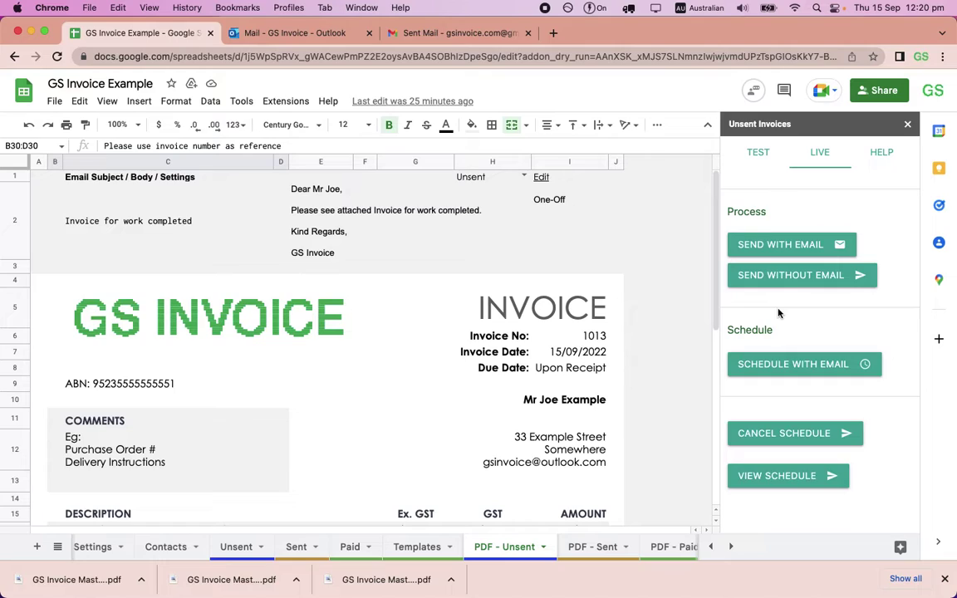
left_click(818, 249)
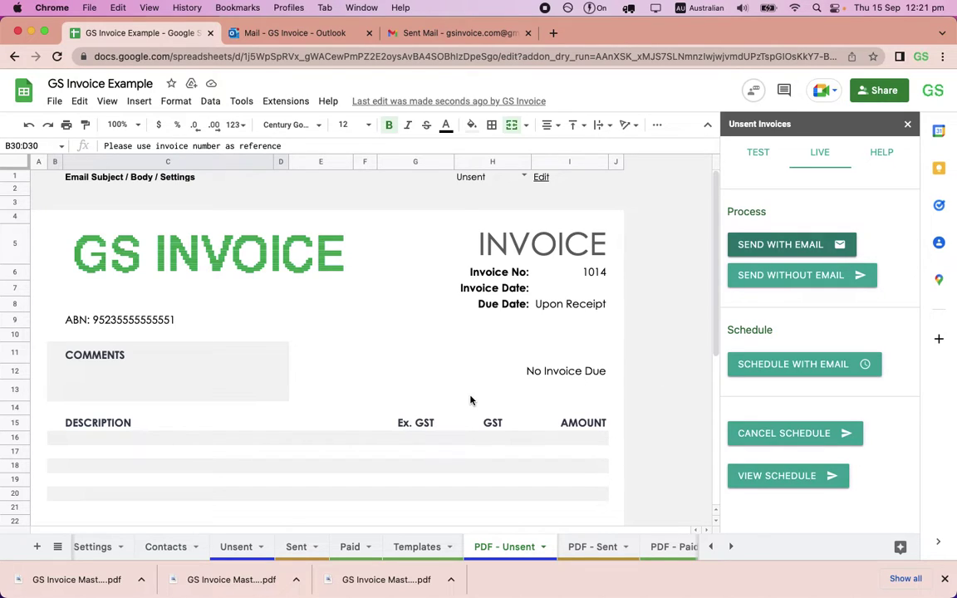
Confirm invoice 1013 at $715.00 is listed on the Sent sheet, then go to the Outlook inbox
left_click(296, 547)
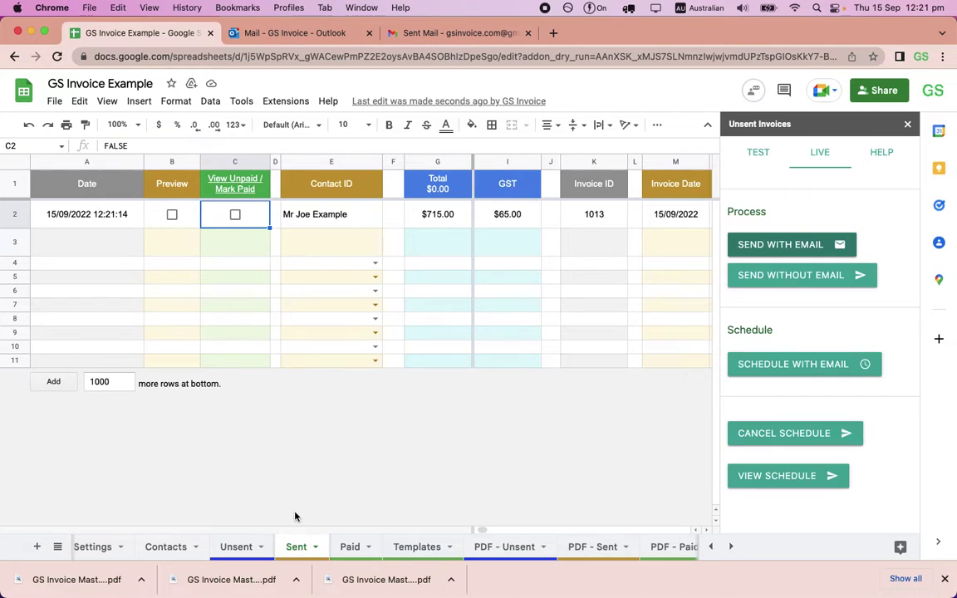
left_click(328, 37)
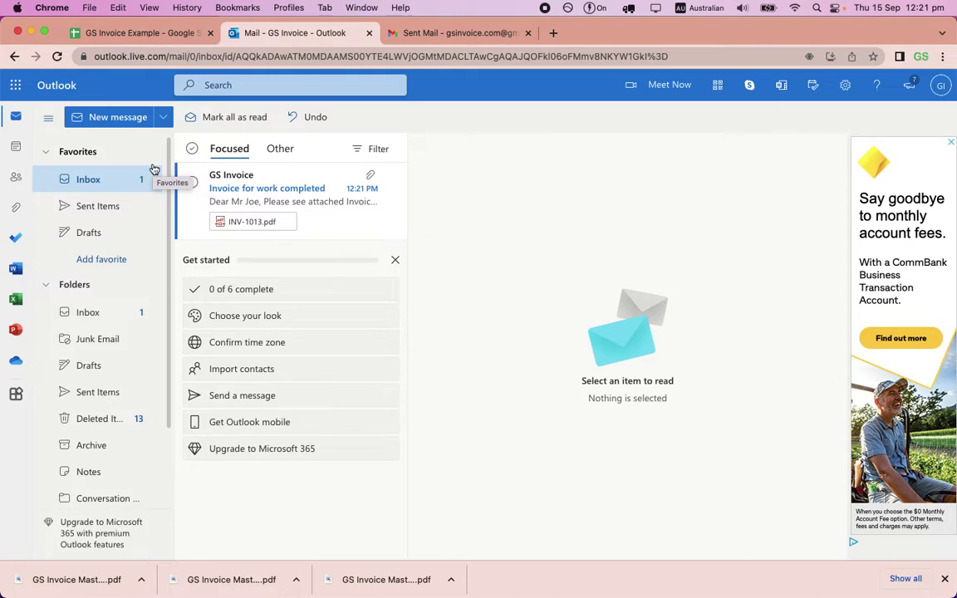
Open the 'Invoice for work completed' email and review its INV-1013.pdf attachment, then close the preview
left_click(270, 194)
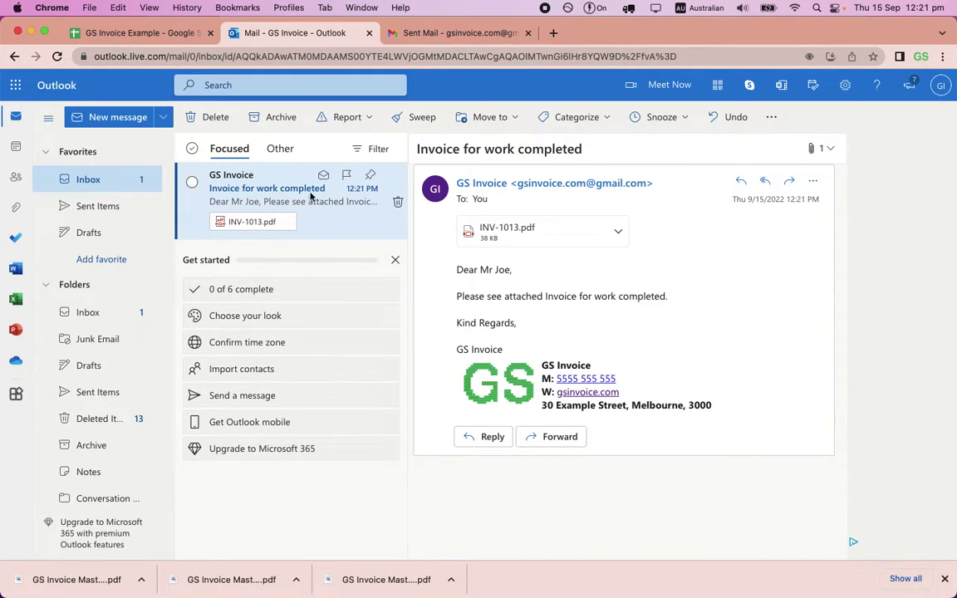
left_click(529, 248)
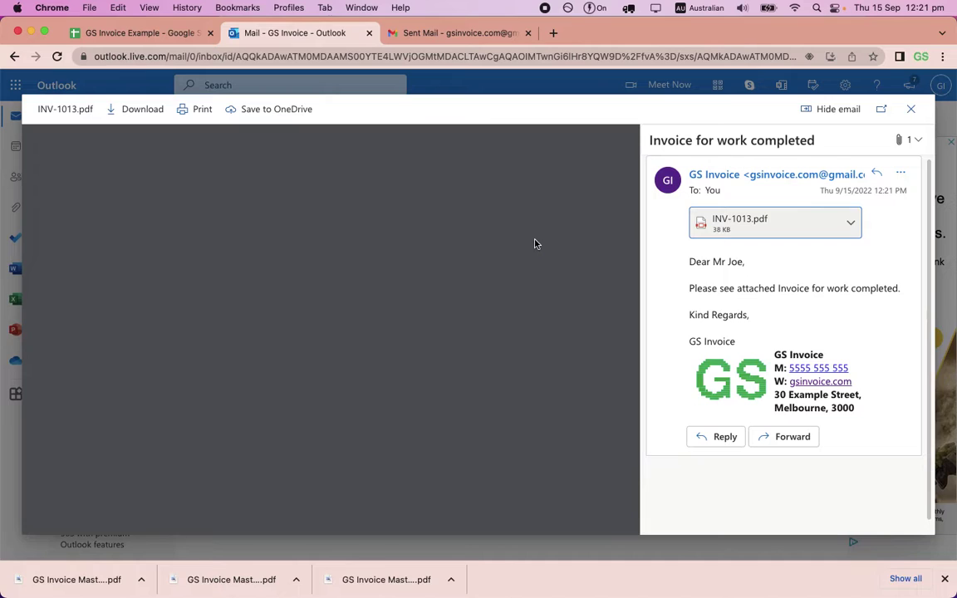
scroll(423, 286, "down", 5)
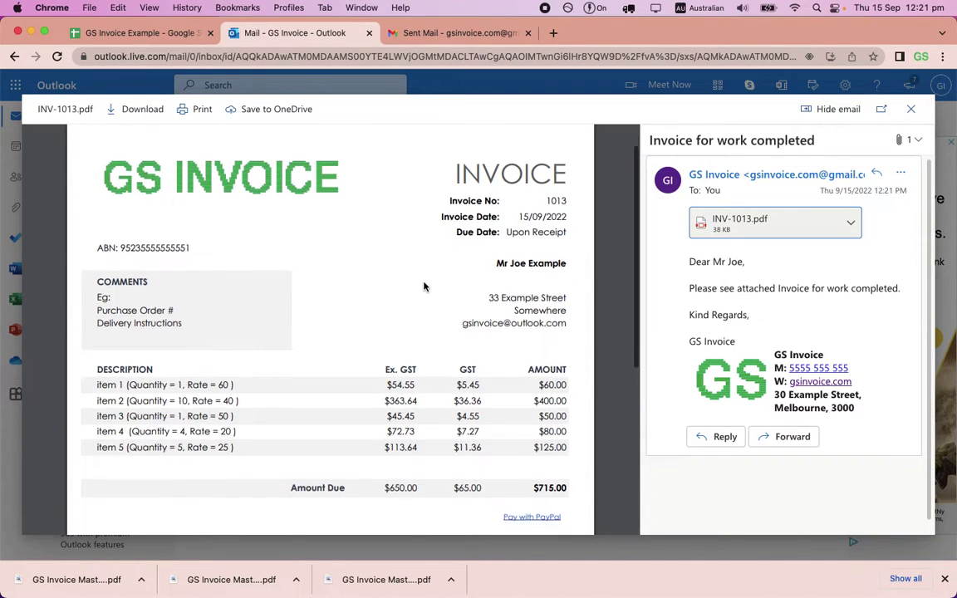
scroll(423, 286, "down", 6)
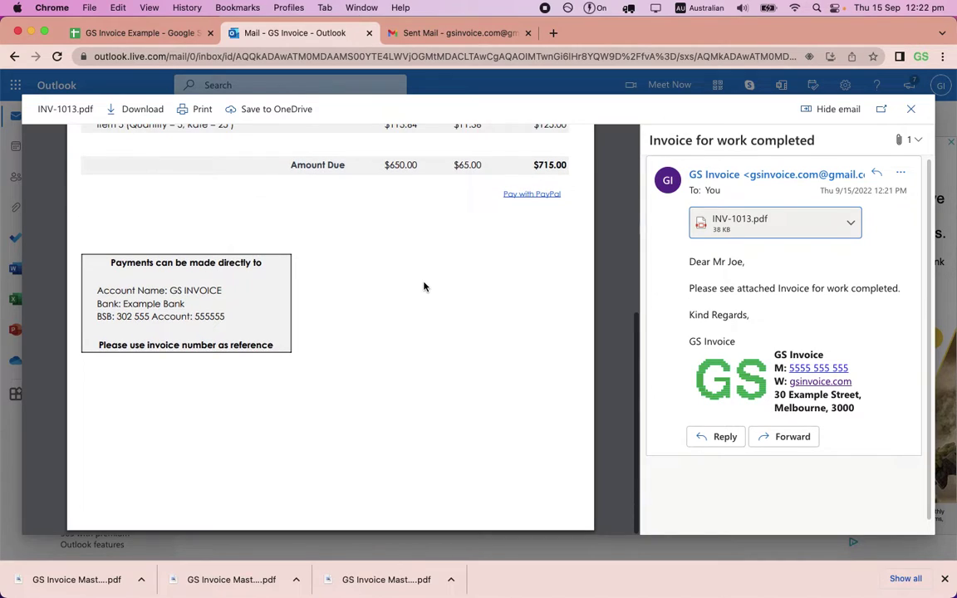
scroll(423, 286, "up", 8)
scroll(424, 286, "up", 2)
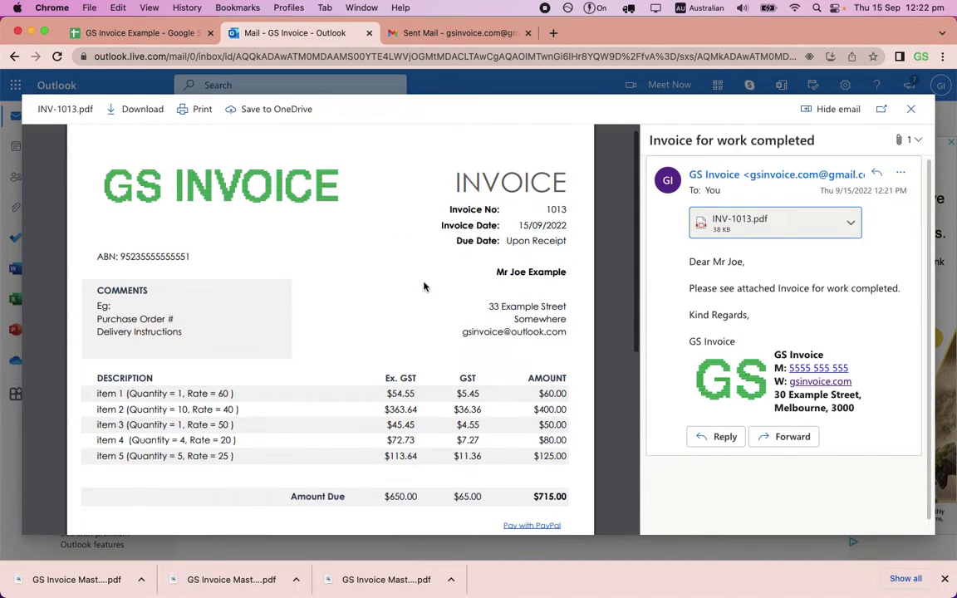
left_click(910, 110)
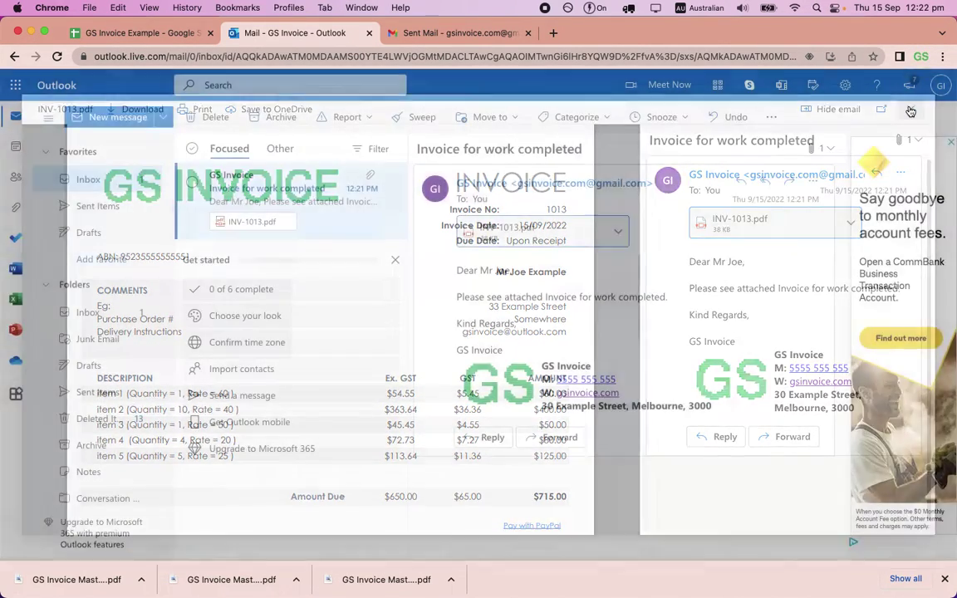
left_click(148, 33)
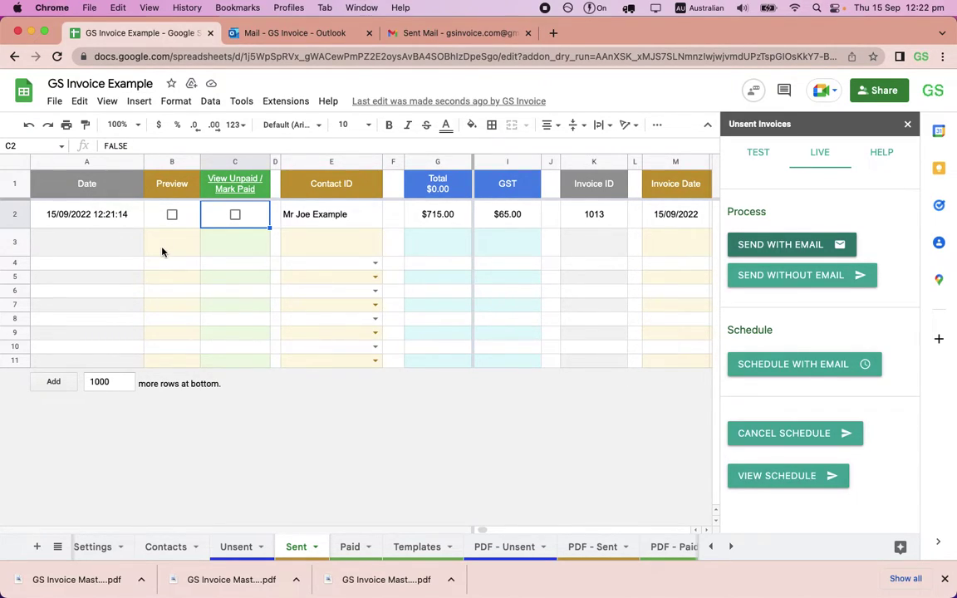
Open the PDF - Sent sheet via the C1 link and show the GS Invoice Sent Invoices panel
left_click(237, 183)
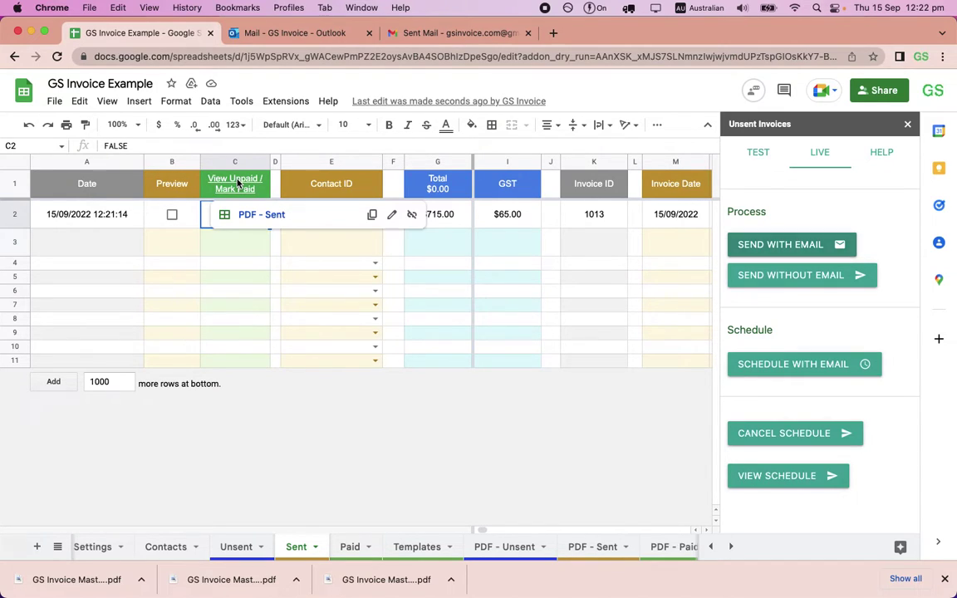
left_click(246, 215)
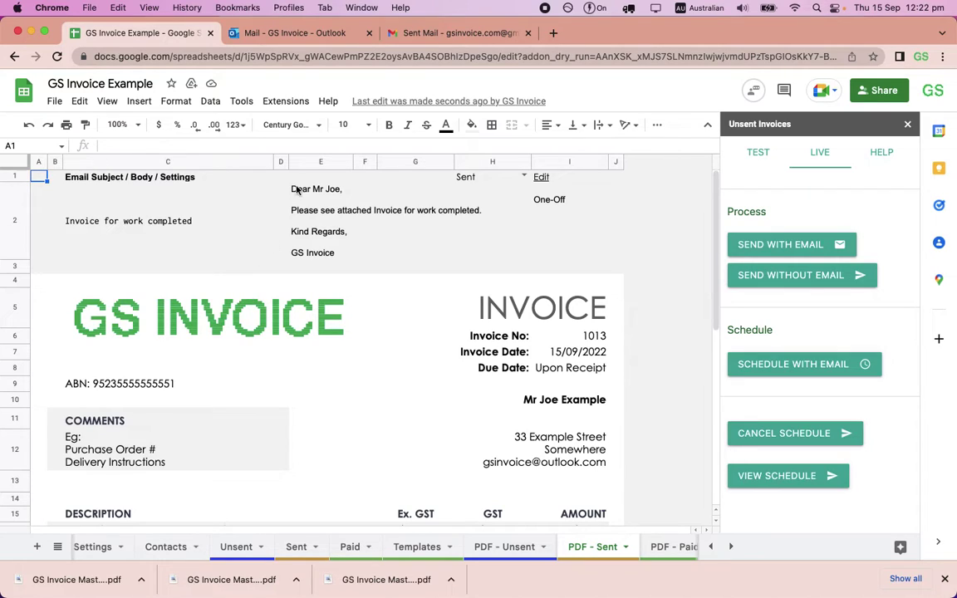
left_click(278, 100)
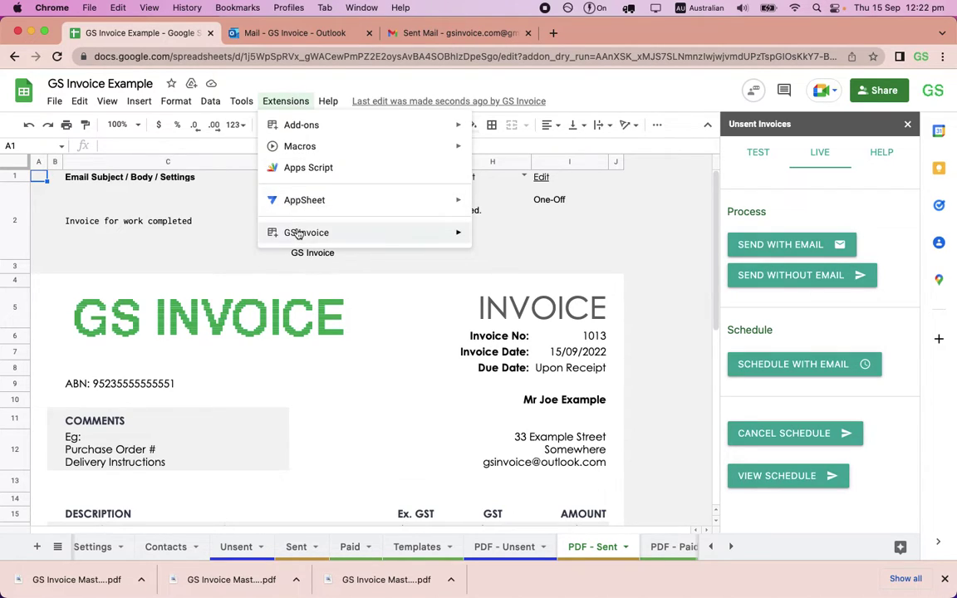
mouse_move(291, 232)
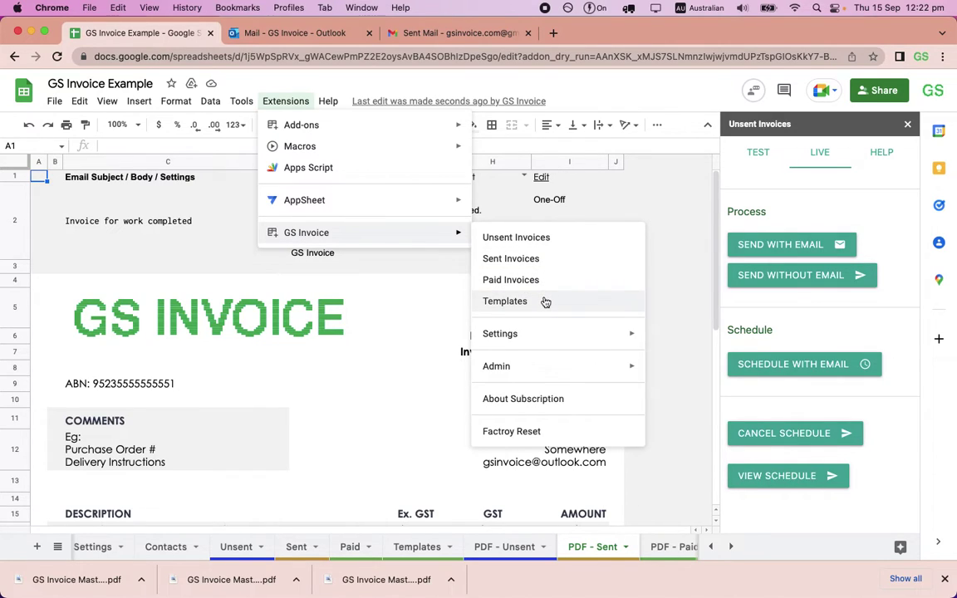
left_click(564, 265)
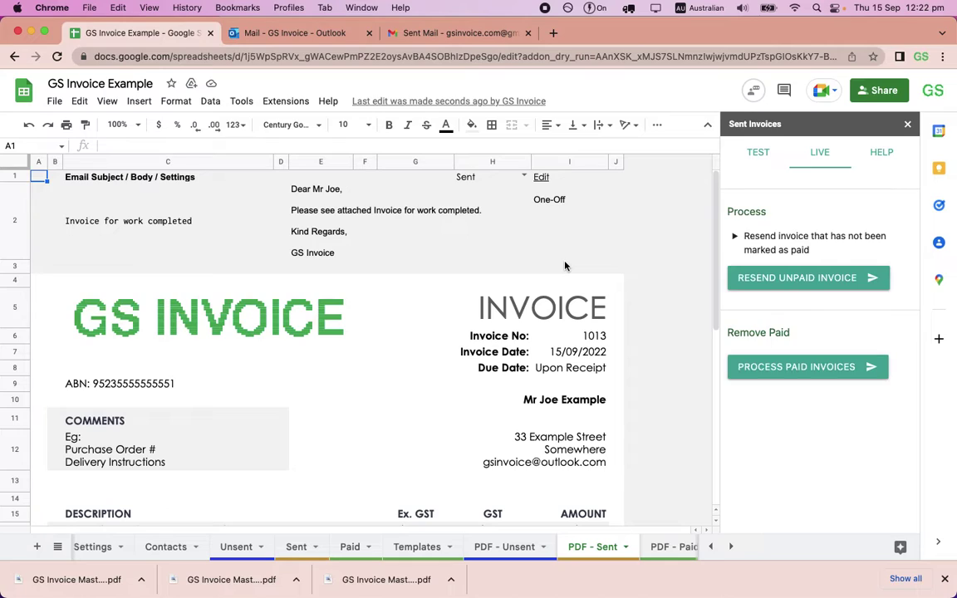
scroll(557, 334, "down", 3)
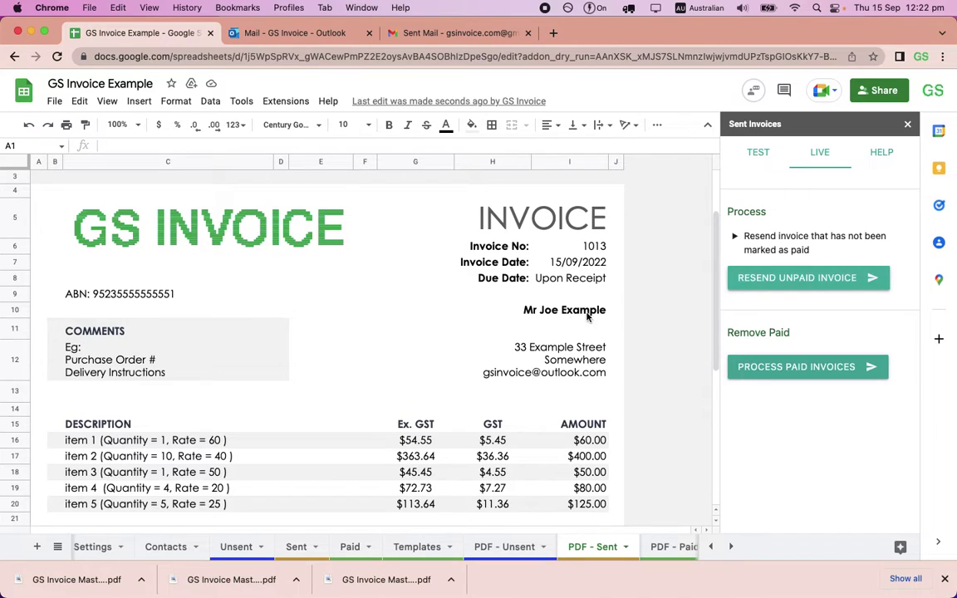
scroll(554, 324, "up", 2)
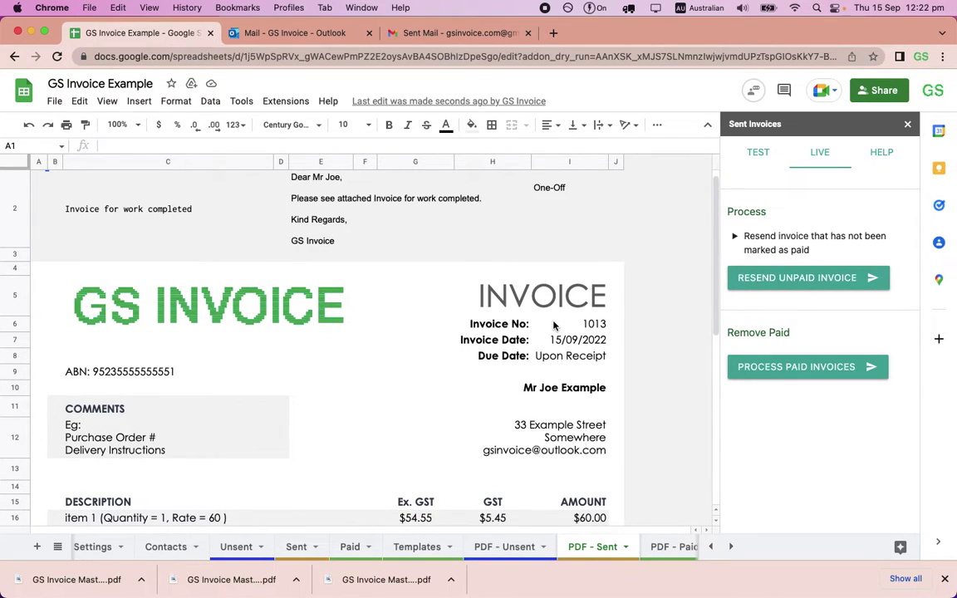
scroll(556, 325, "up", 1)
left_click(543, 178)
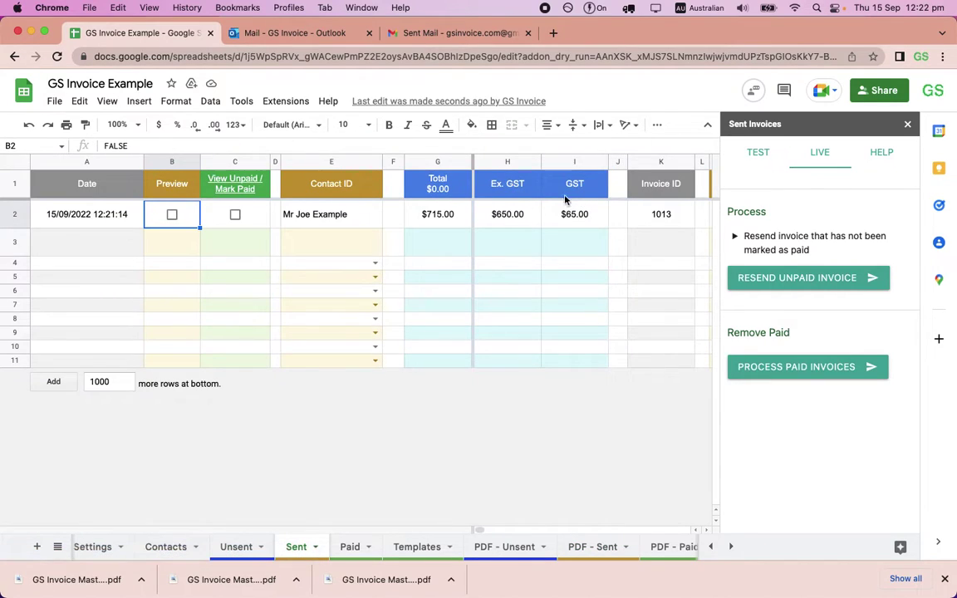
Tick Mark Paid for invoice 1013, process paid invoices, and view it on the Paid sheet
left_click(235, 215)
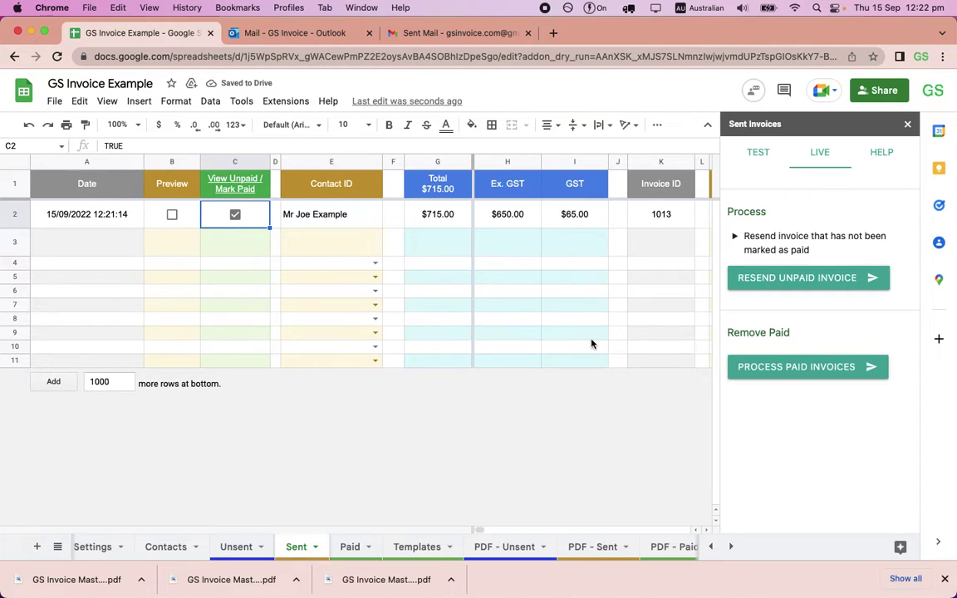
left_click(810, 368)
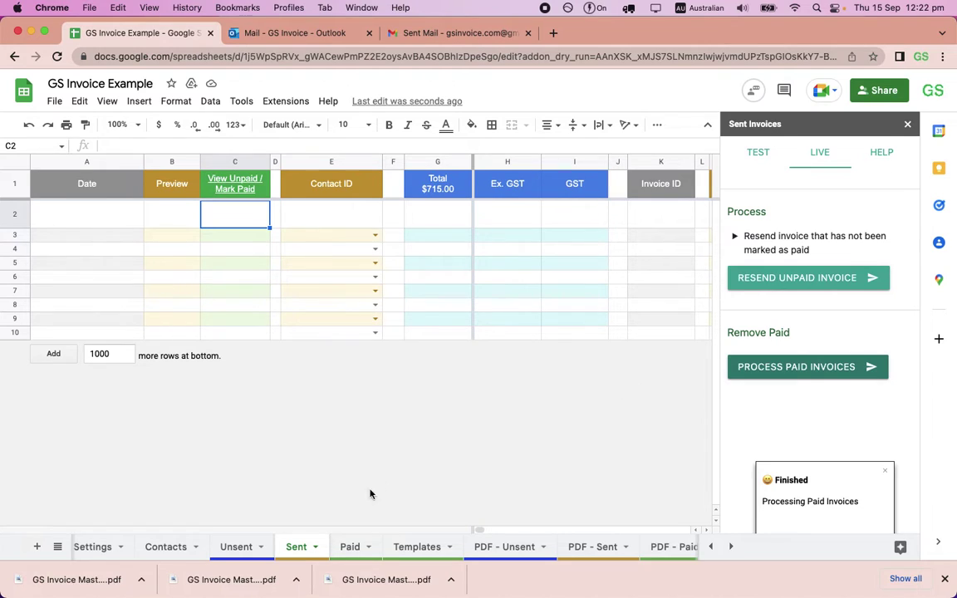
left_click(349, 546)
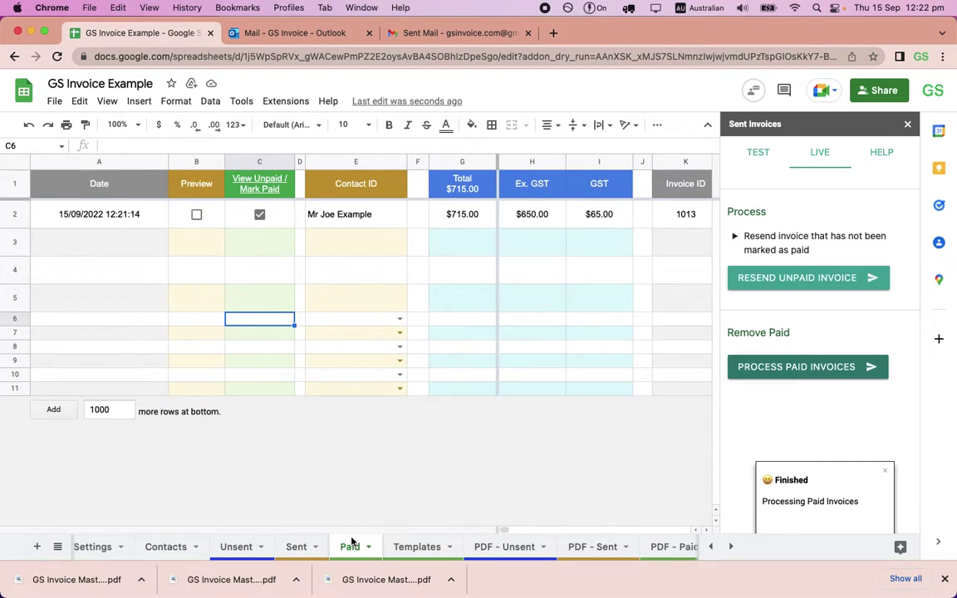